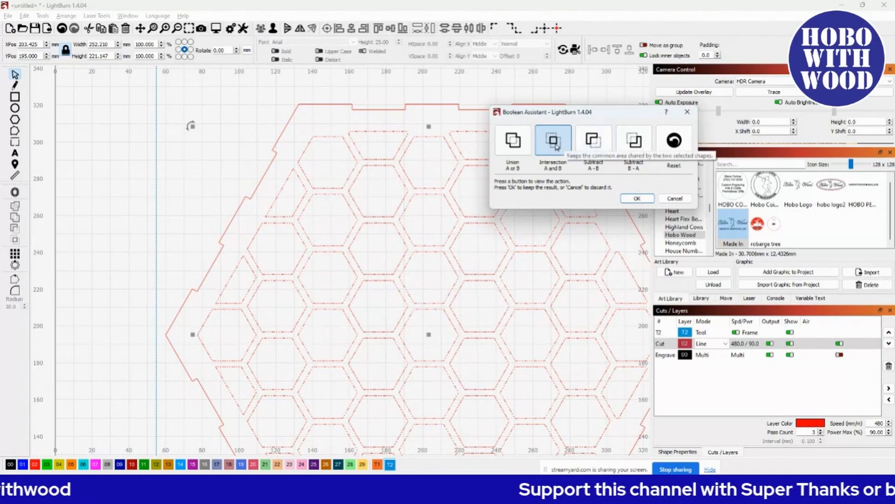
Keep the Boolean intersection of the honeycomb pattern with the inner hexagon and inspect the trimmed panel
left_click(636, 198)
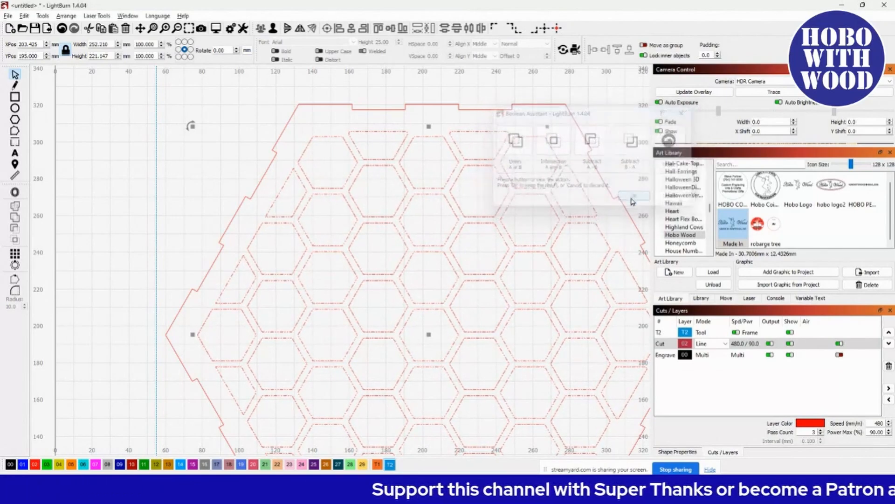
left_click(209, 181)
scroll(209, 181, "down", 3)
scroll(210, 181, "down", 2)
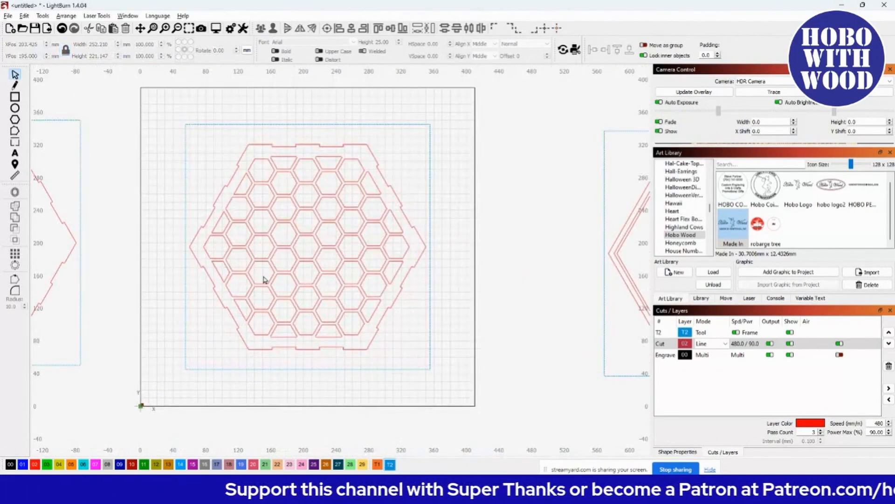
left_click_drag(265, 279, 272, 229)
scroll(283, 261, "down", 3)
scroll(300, 260, "up", 3)
scroll(300, 260, "down", 3)
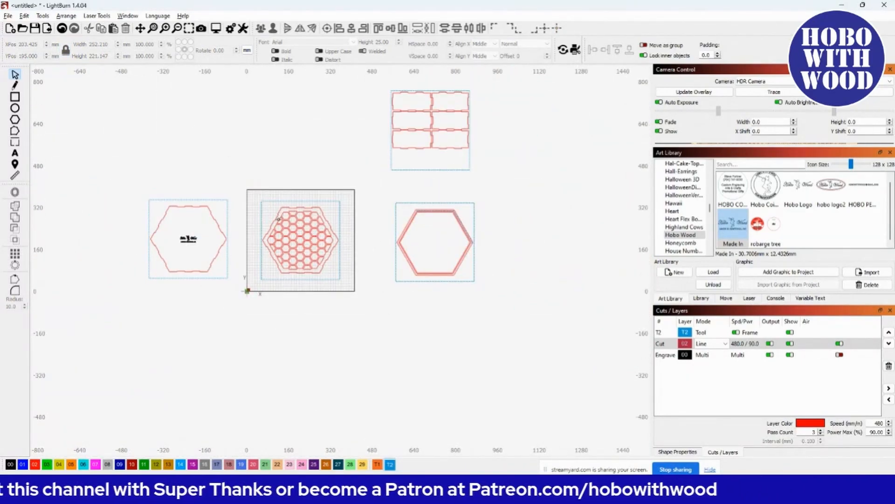
scroll(279, 218, "up", 3)
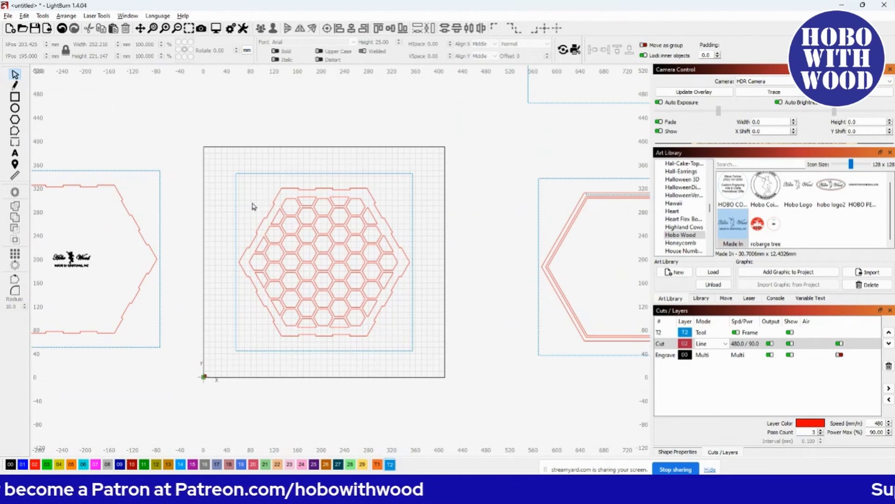
left_click_drag(253, 202, 304, 202)
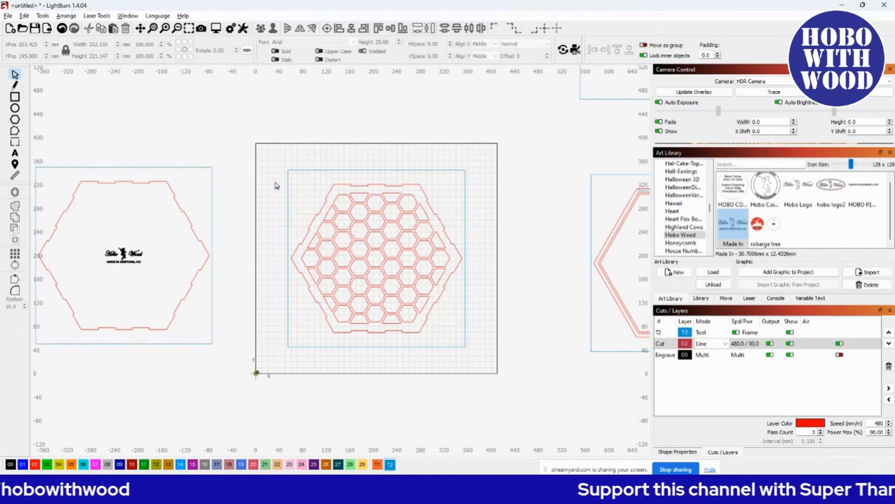
Select the entire honeycomb panel and examine it alongside the other box parts
left_click_drag(271, 174, 488, 342)
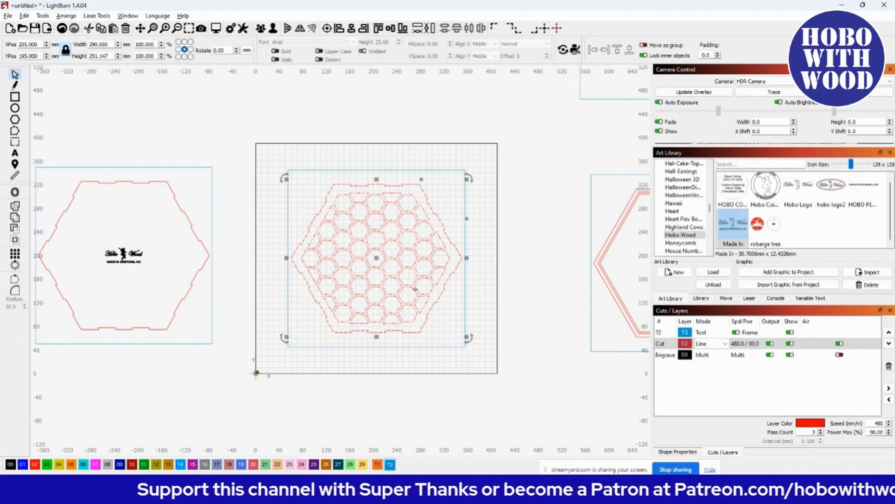
scroll(415, 289, "up", 3)
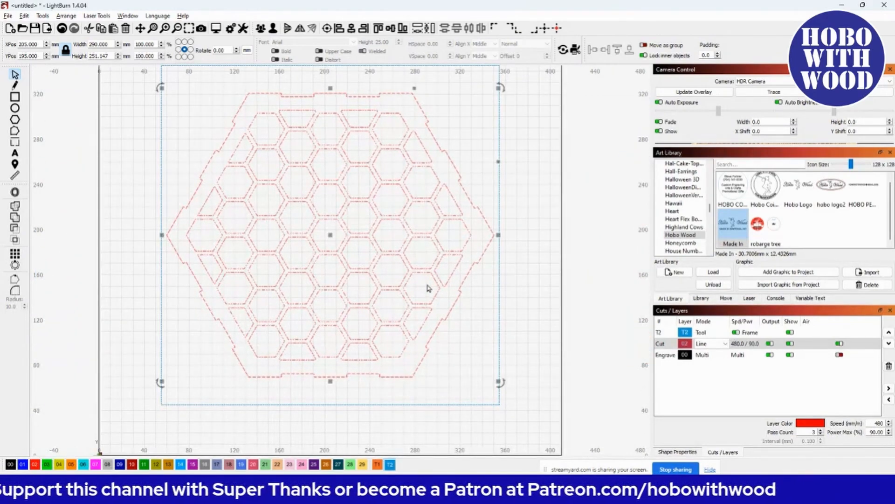
scroll(420, 287, "down", 3)
scroll(401, 296, "down", 3)
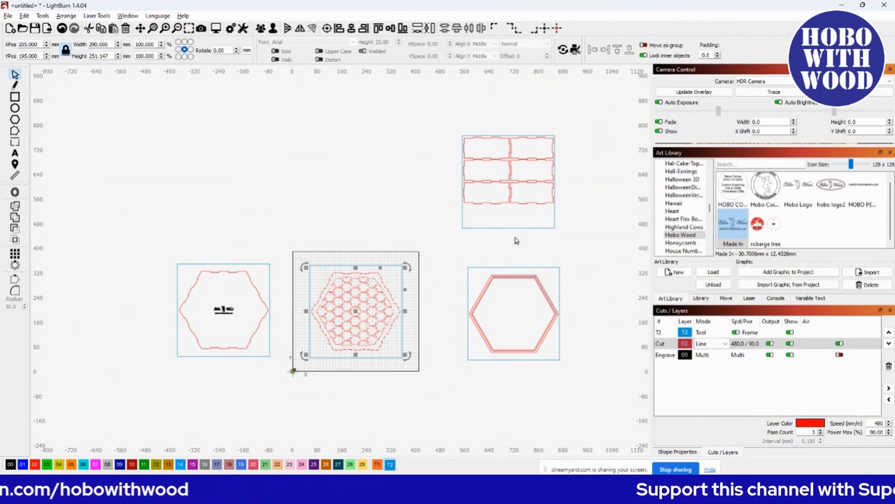
scroll(524, 294, "up", 5)
scroll(431, 257, "down", 6)
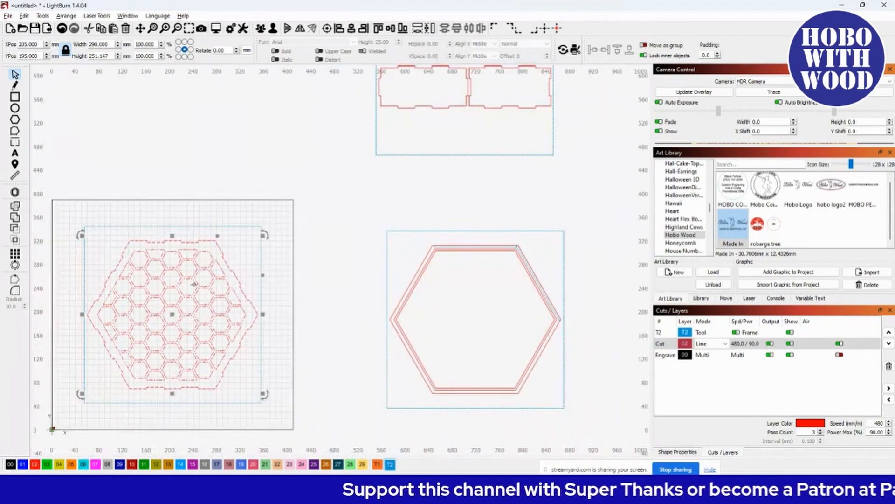
scroll(192, 282, "up", 3)
scroll(191, 280, "down", 2)
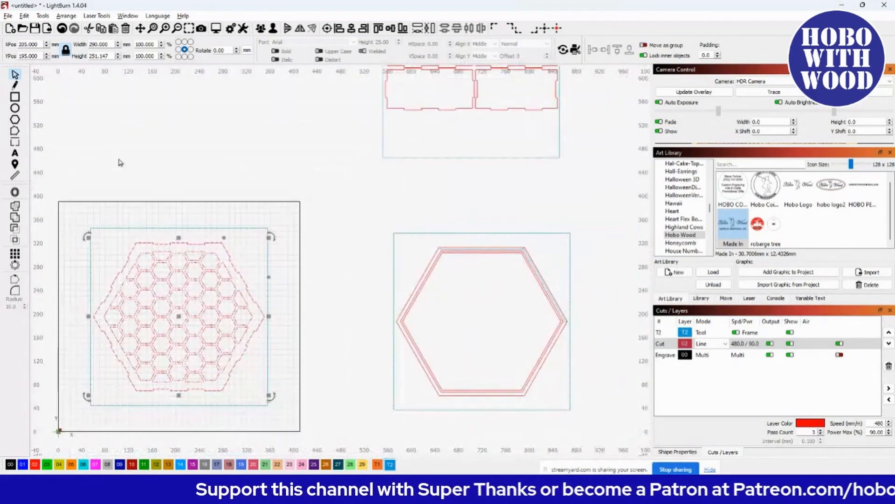
Undo the Boolean intersection to bring back the full honeycomb pattern and the separate inner hexagon
left_click(60, 29)
left_click(59, 29)
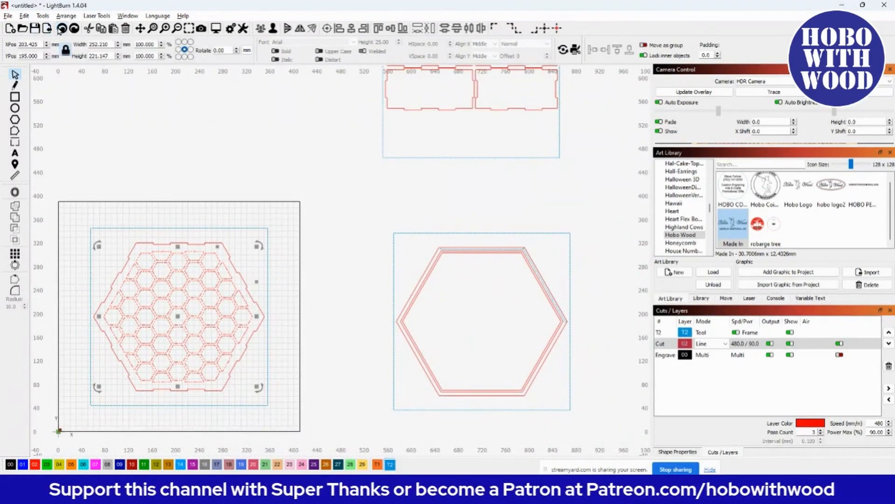
left_click(60, 29)
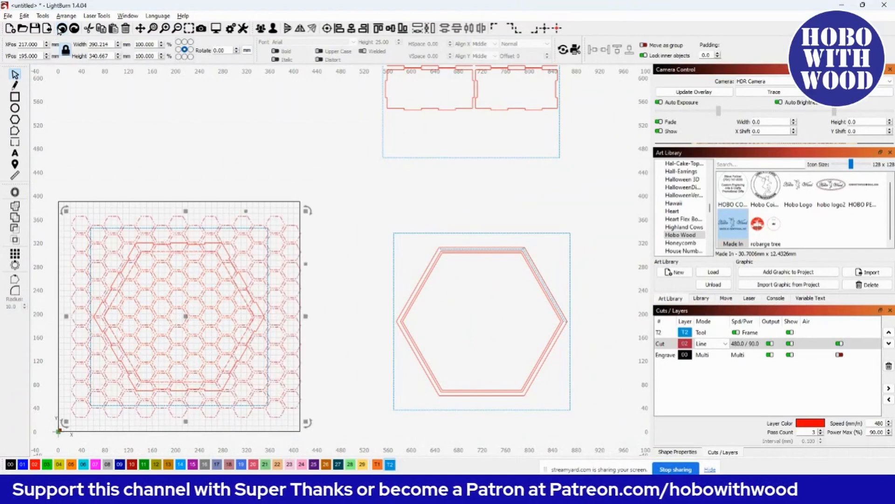
left_click(133, 140)
Assign the inner hexagon outline to the green layer 03
scroll(170, 276, "up", 5)
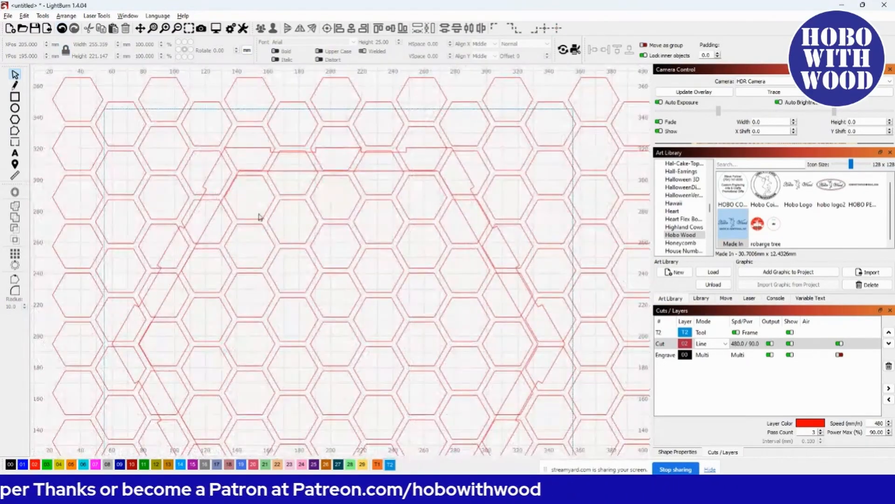
scroll(301, 196, "down", 4)
scroll(327, 196, "up", 5)
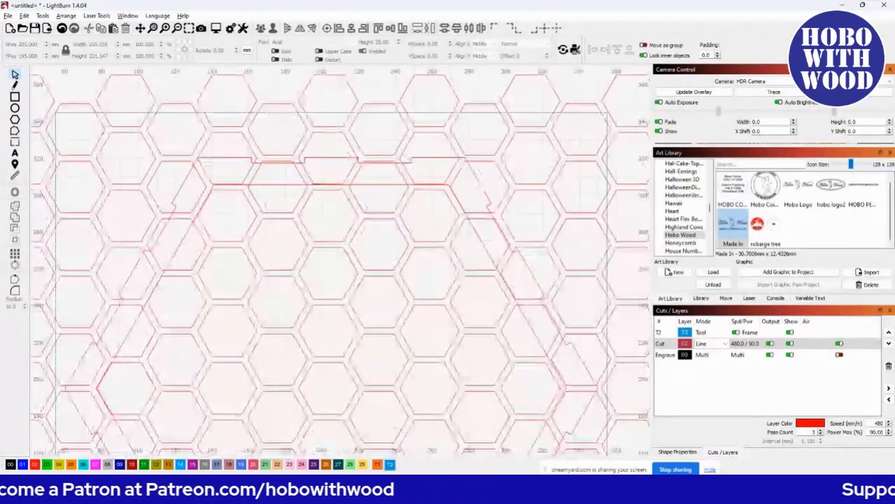
left_click(395, 185)
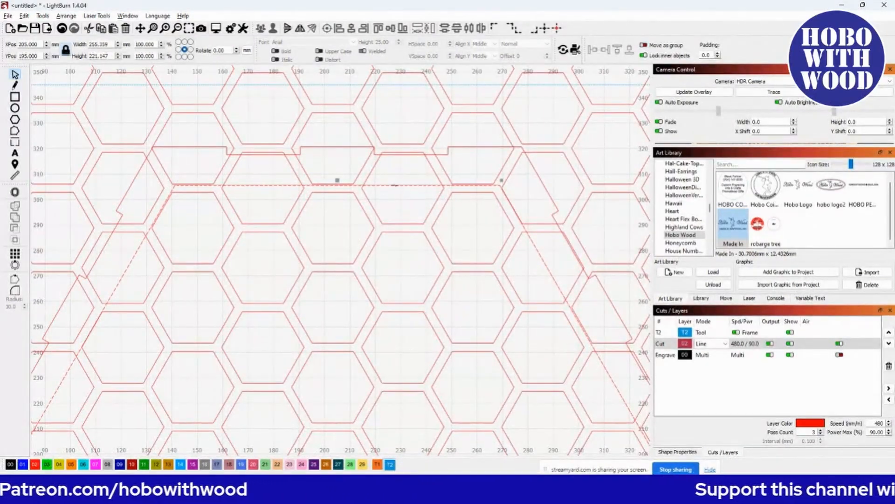
scroll(350, 259, "down", 5)
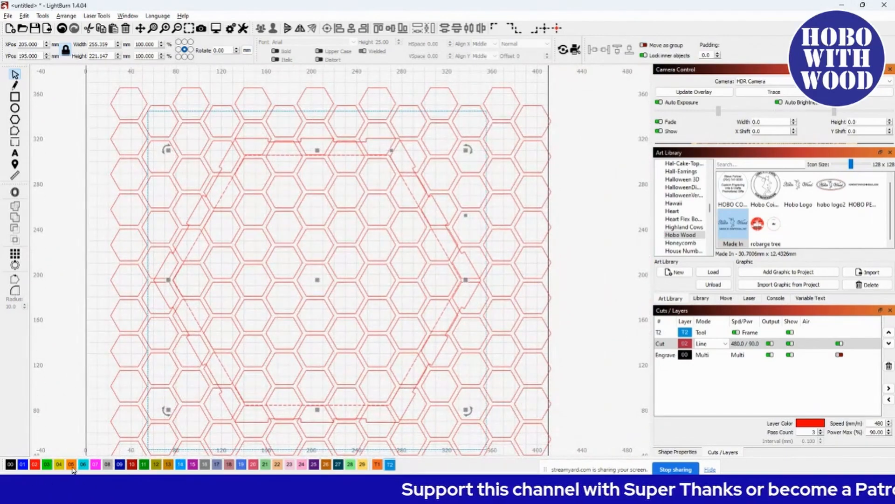
left_click(46, 465)
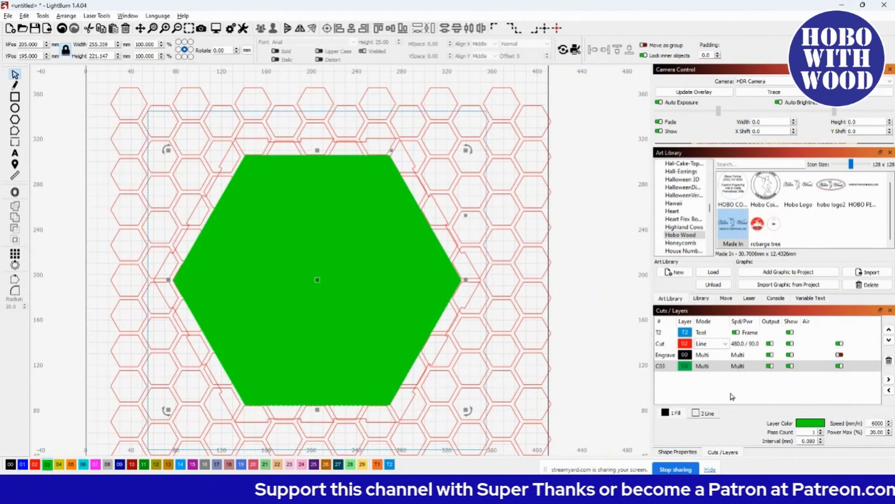
Set the first sub-layer of layer C03 to Line mode
double_click(706, 372)
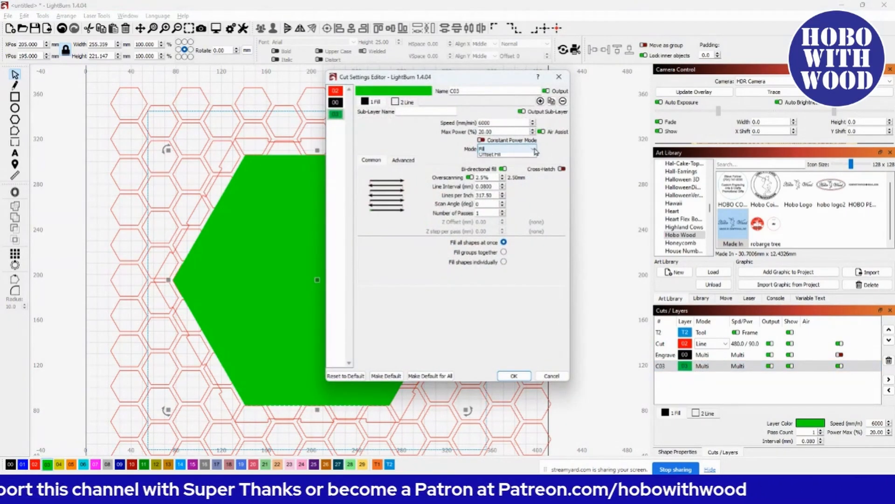
left_click(532, 149)
left_click(510, 157)
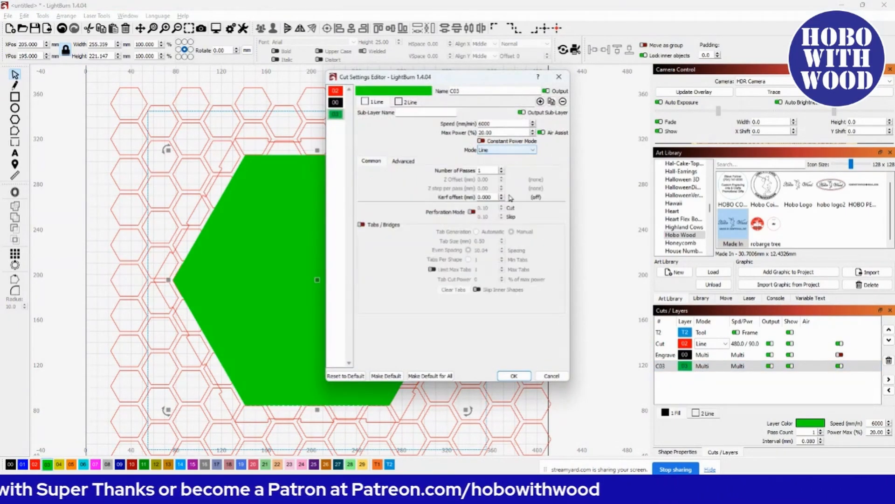
left_click(513, 376)
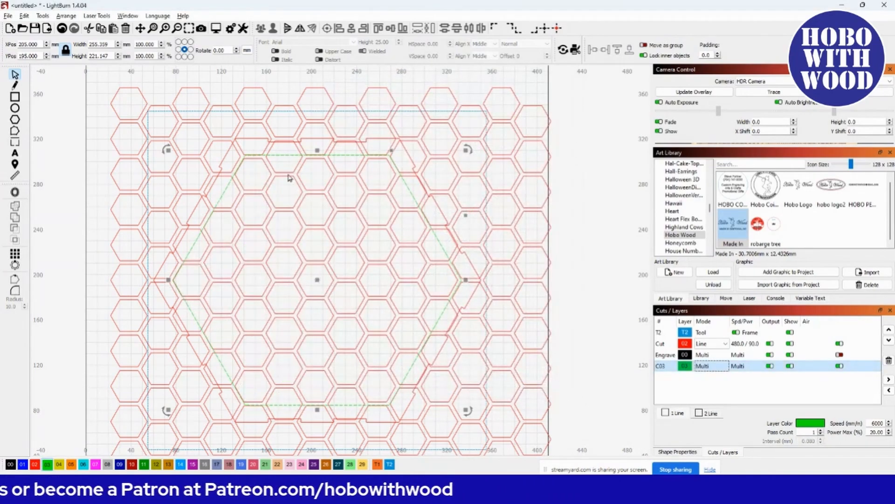
Turn off both output and visibility for the red Cut layer, then deselect the green hexagon
left_click(769, 344)
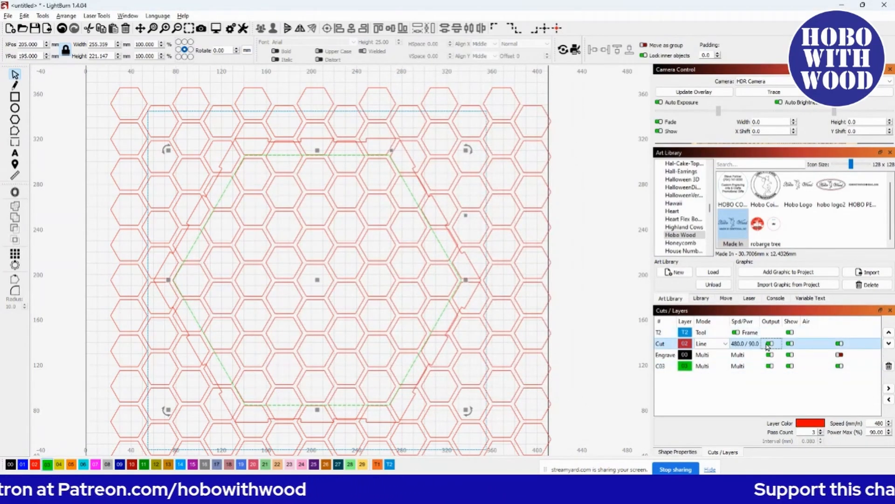
left_click(770, 343)
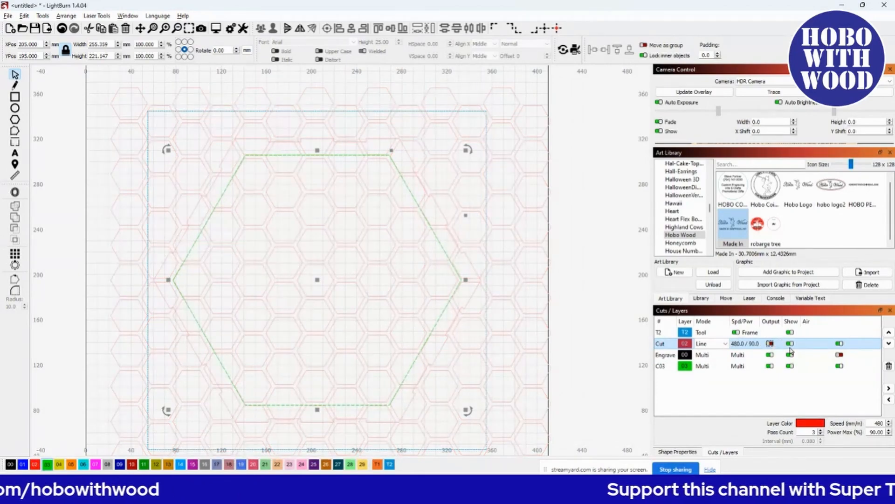
left_click(790, 344)
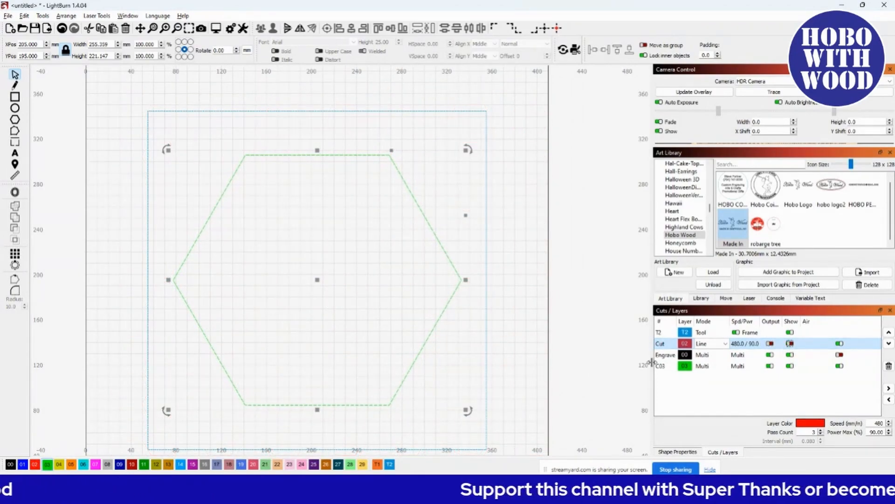
left_click(308, 310)
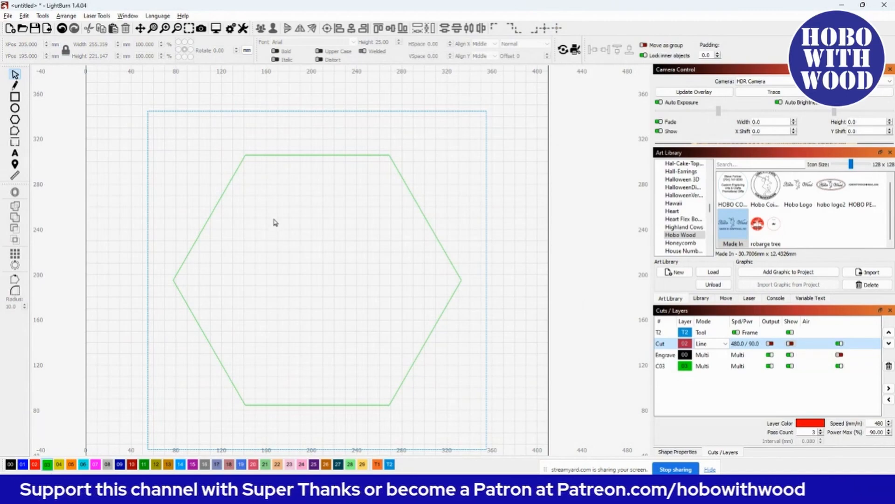
Edit the green hexagon's nodes and insert midpoint nodes that divide its top edge into eight equal segments
scroll(275, 222, "down", 1)
scroll(272, 188, "up", 2)
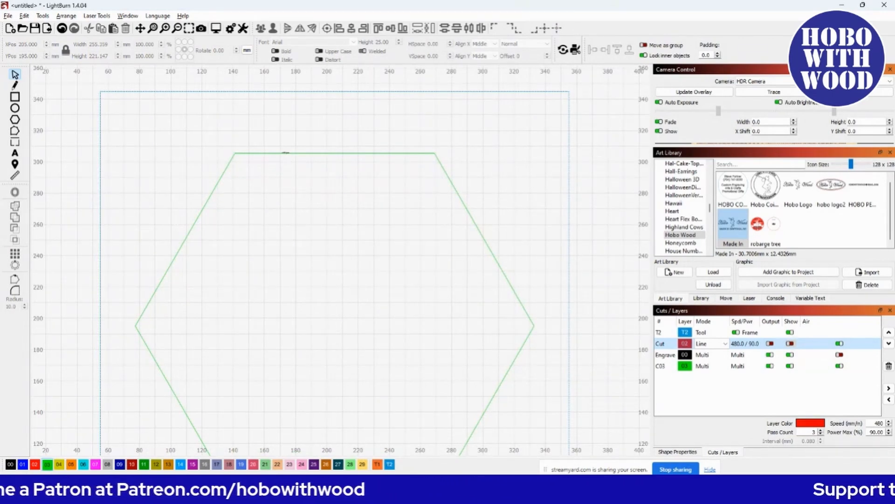
left_click(285, 153)
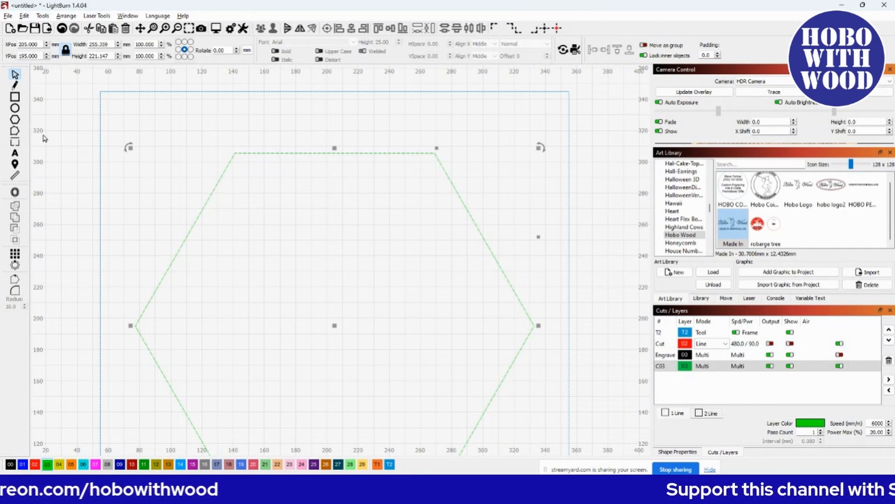
left_click(15, 133)
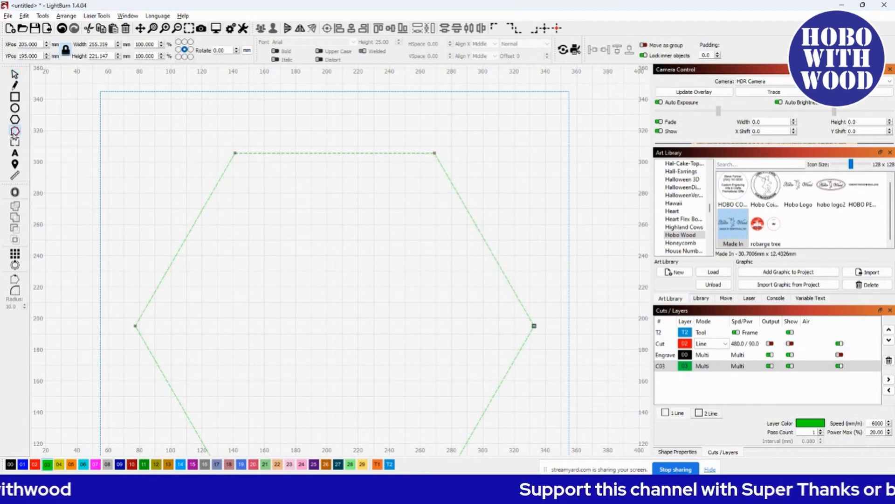
scroll(270, 231, "down", 3)
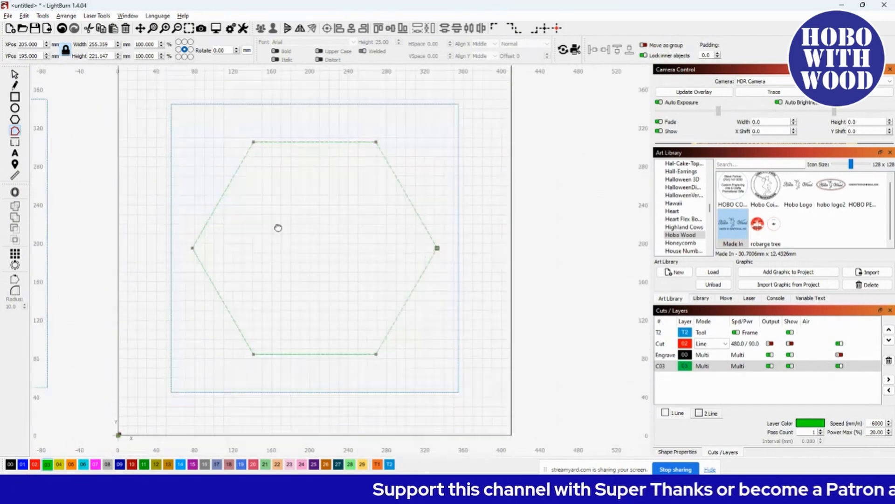
scroll(279, 233, "up", 2)
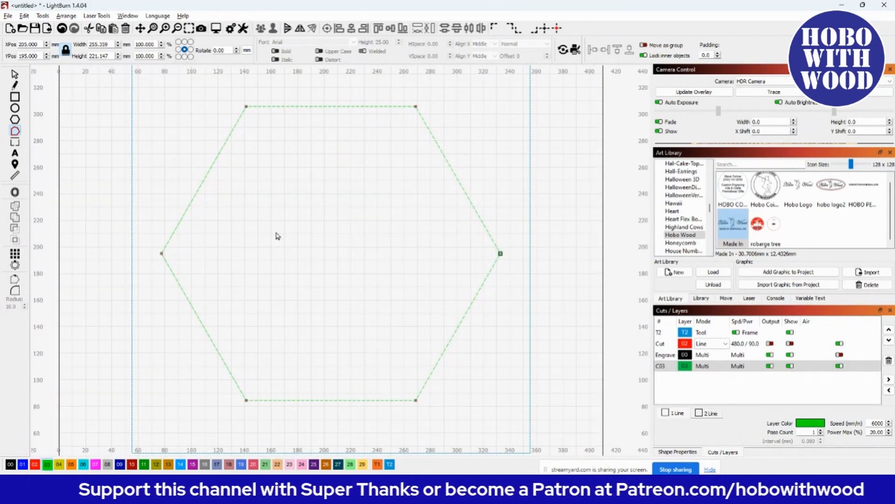
scroll(281, 234, "up", 1)
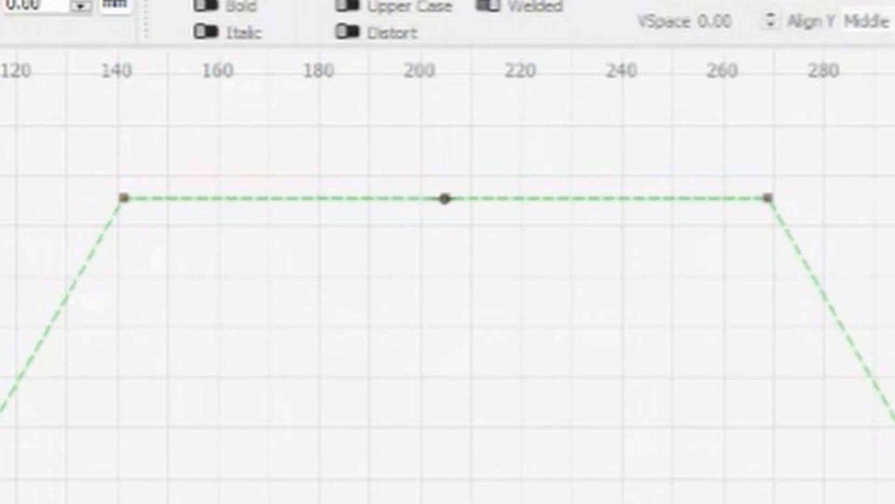
key("m")
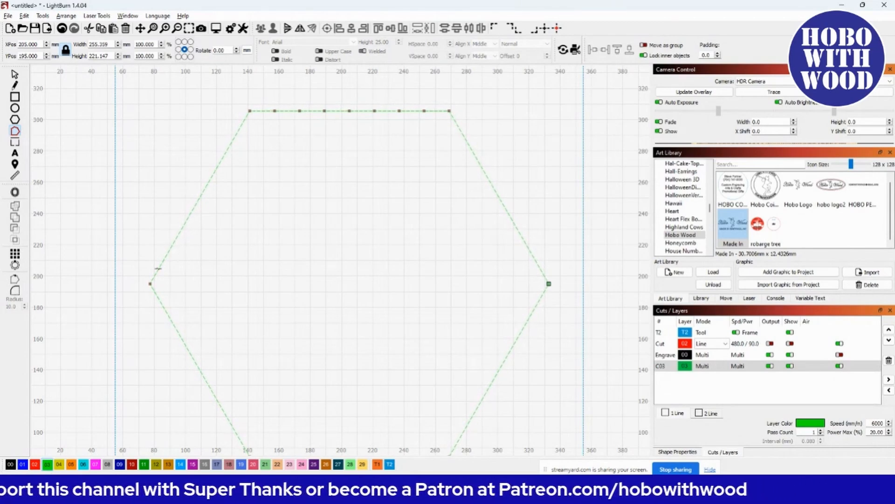
Insert midpoint nodes along the green hexagon's upper-left edge to divide it into eight equal segments
key("m")
key("m")
key("m")
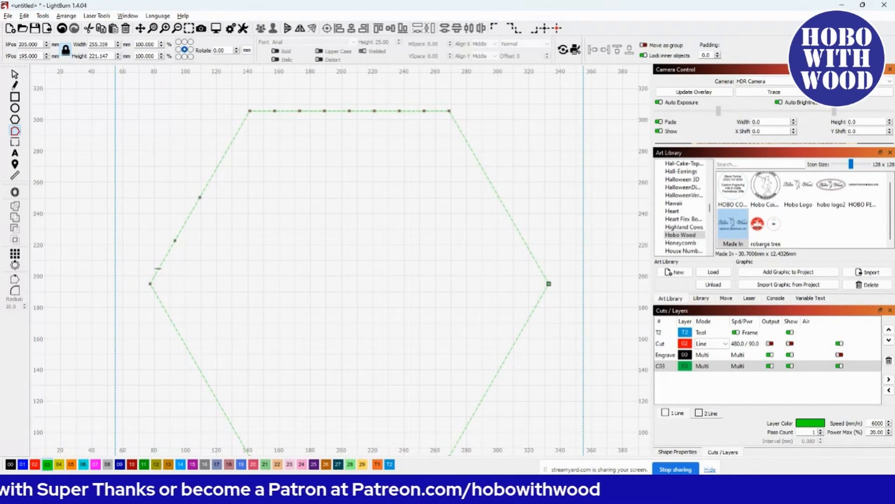
key("m")
key("m")
key("m")
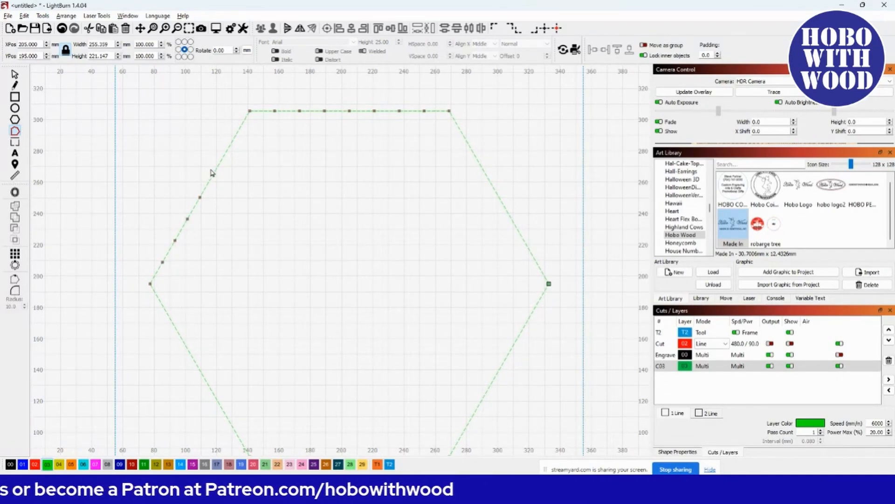
key("m")
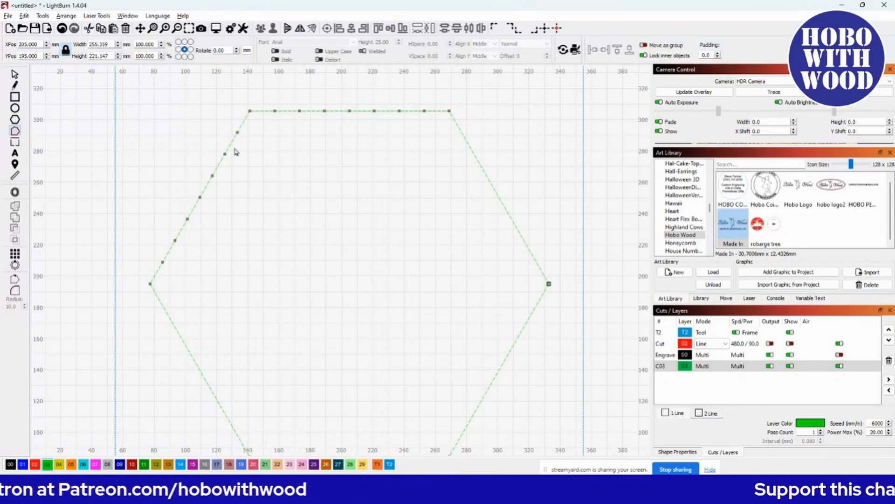
left_click_drag(212, 381, 213, 309)
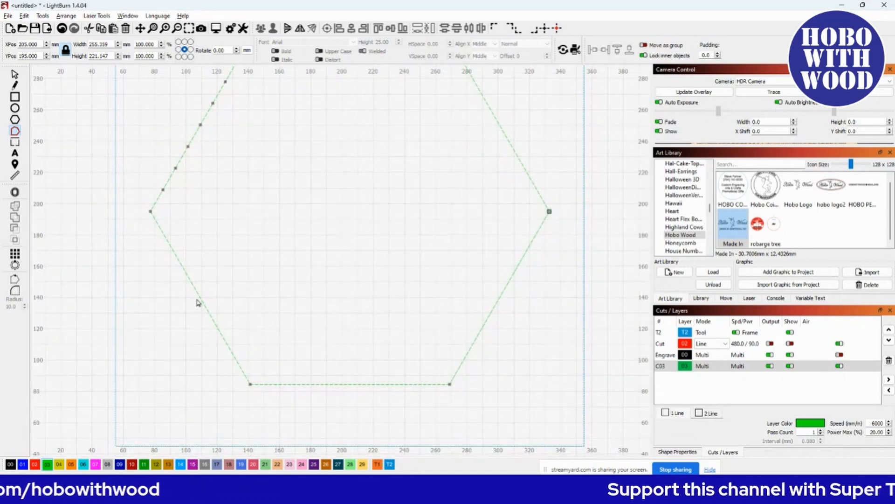